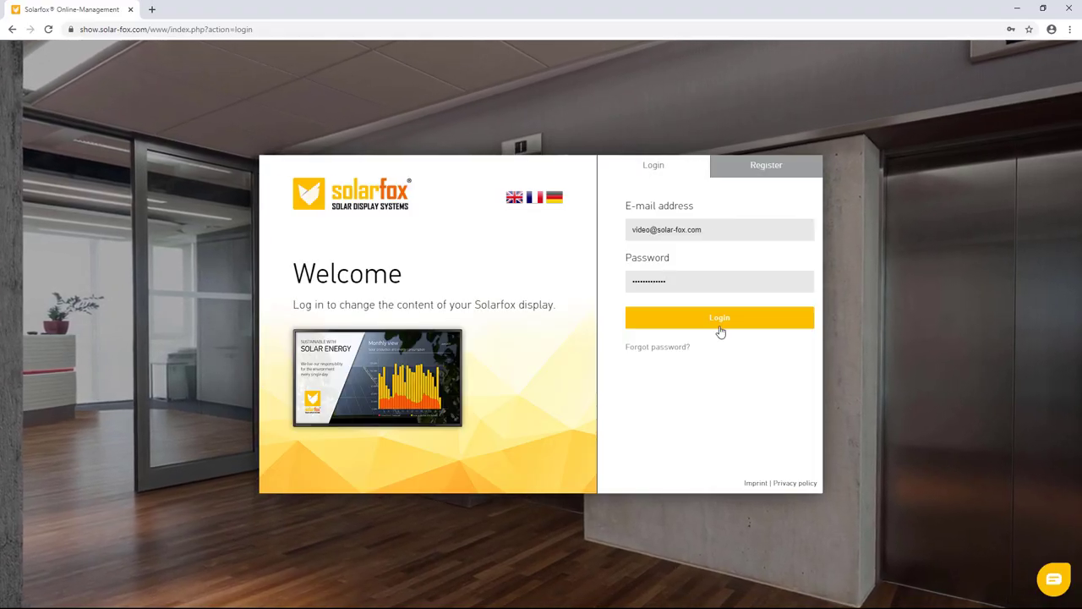
- Log in to the Solarfox Online-Management backend
left_click(720, 318)
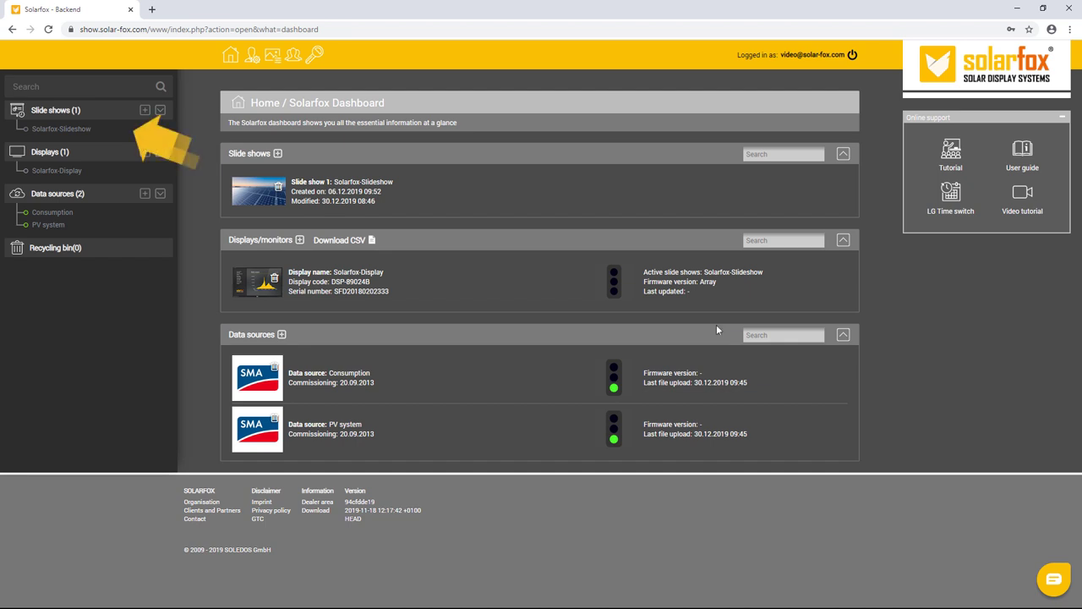
left_click(67, 136)
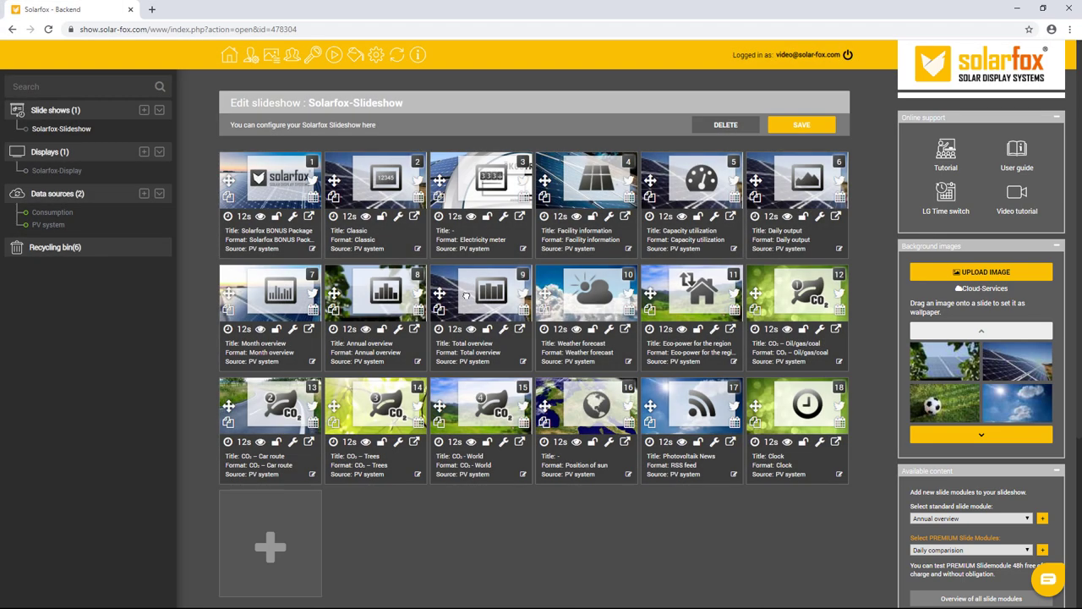
- Move Total overview to slide 11 with a 12 s display time, and hide Weather forecast
left_click_drag(464, 293, 663, 292)
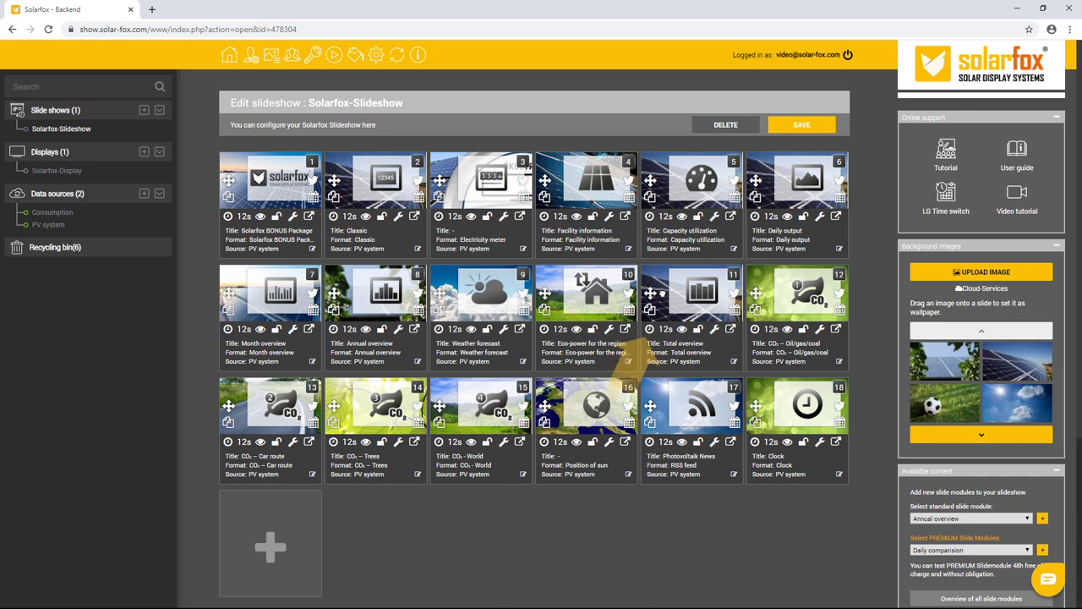
left_click(650, 333)
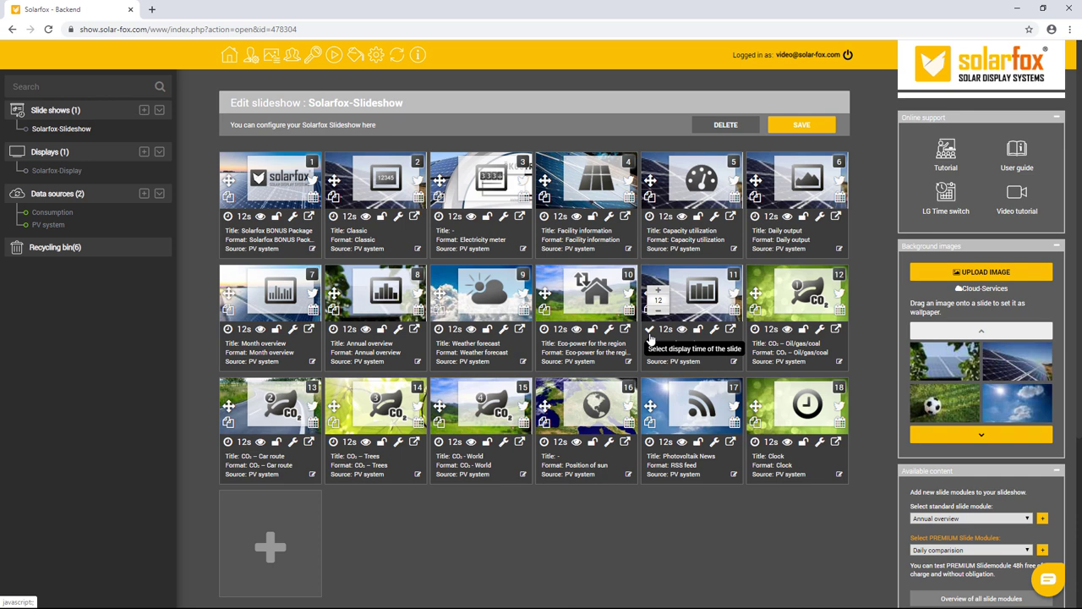
left_click(659, 312)
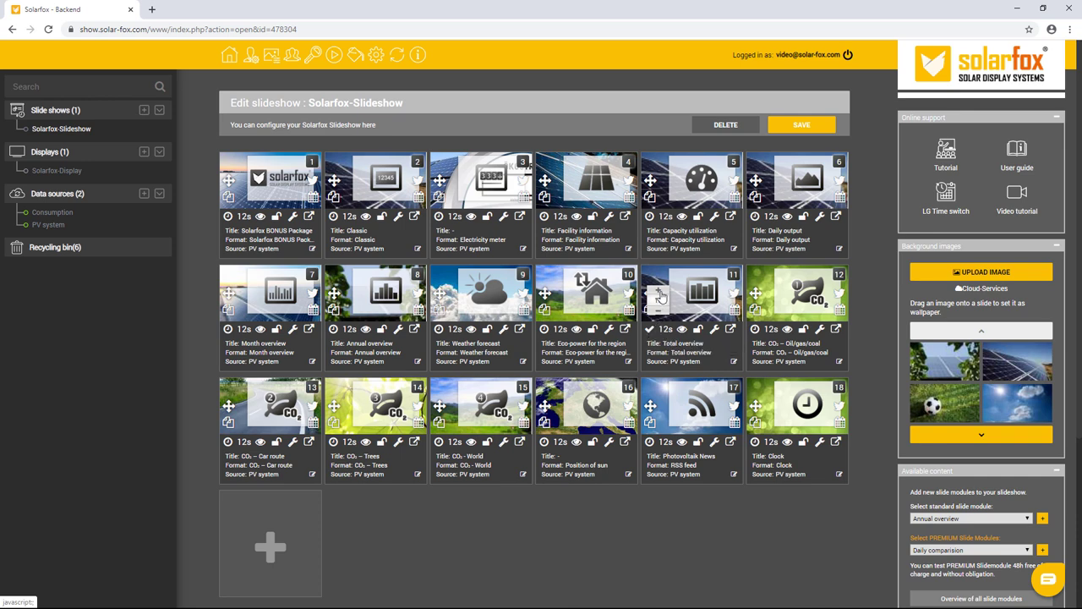
left_click(660, 292)
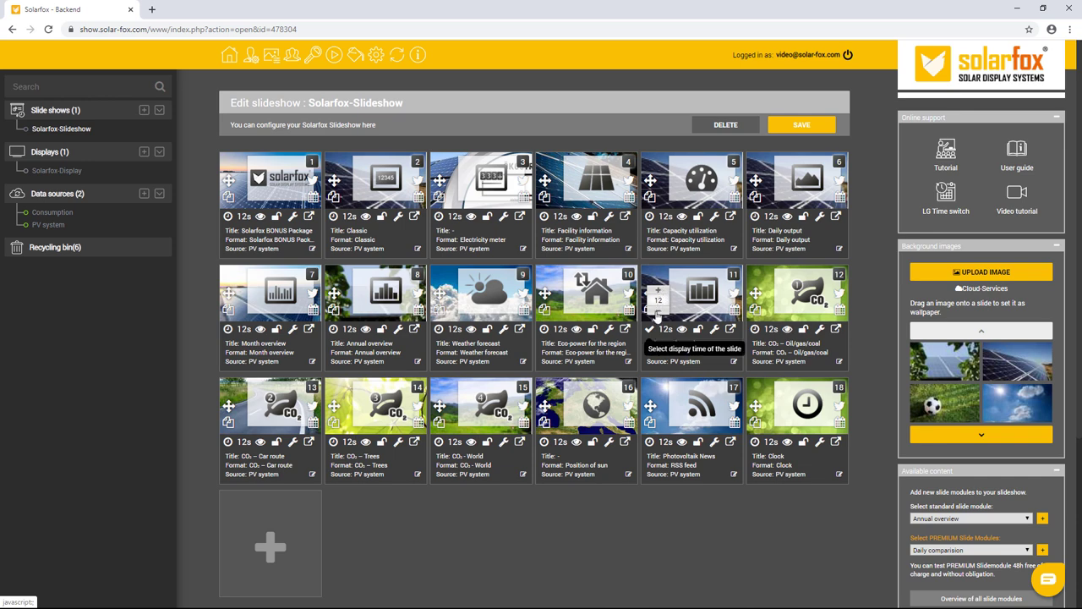
left_click(651, 330)
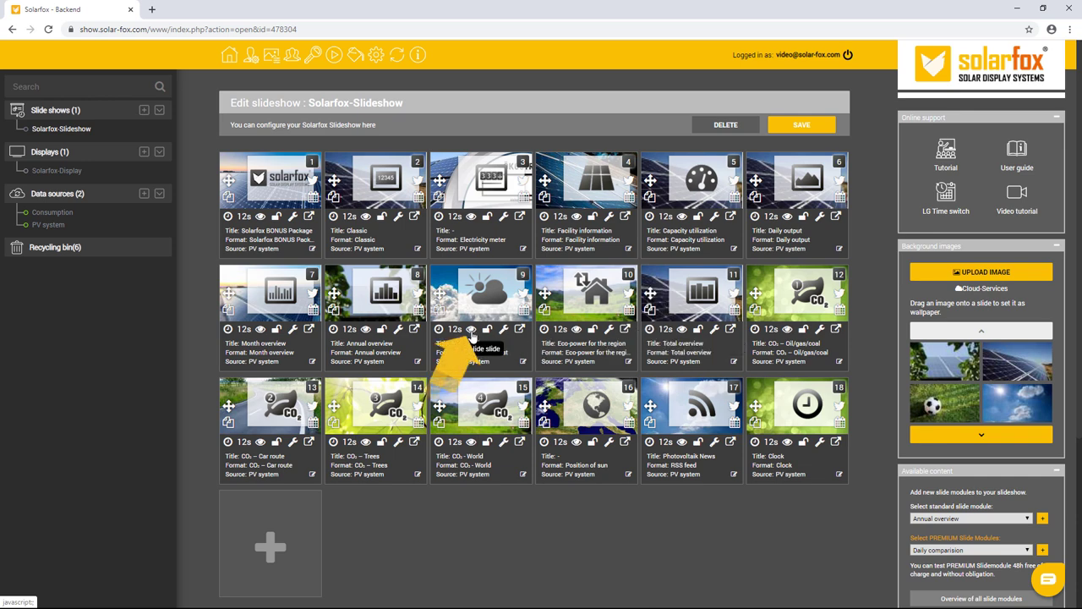
left_click(471, 334)
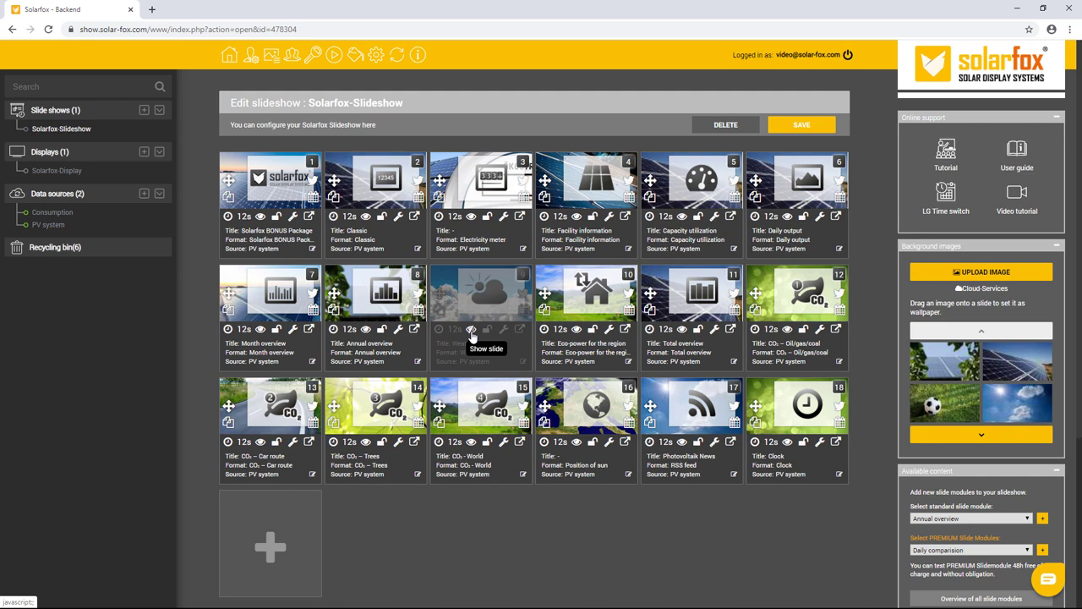
left_click(398, 329)
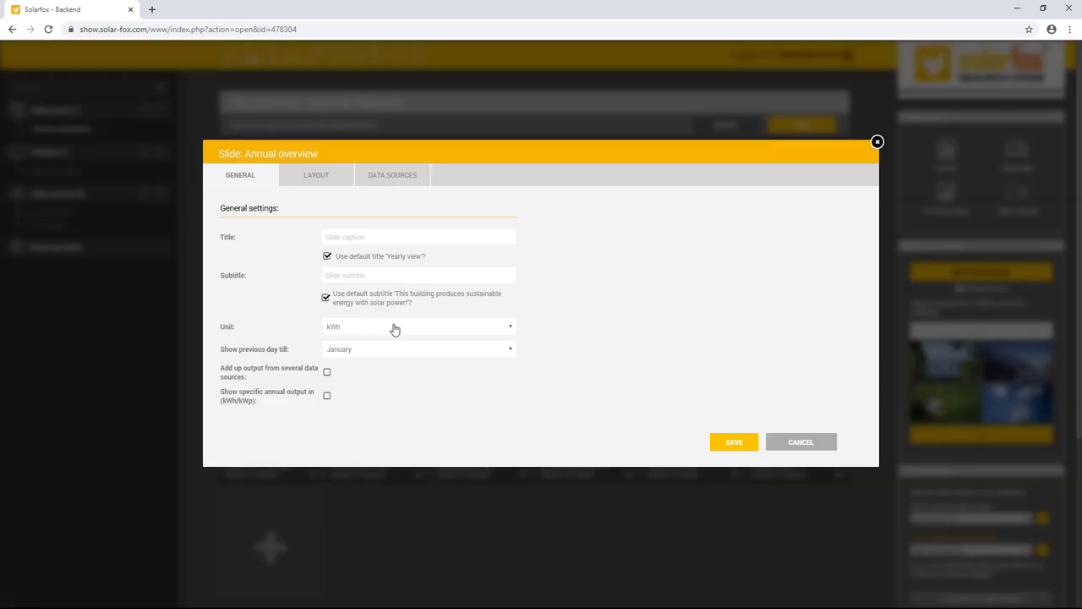
left_click(878, 142)
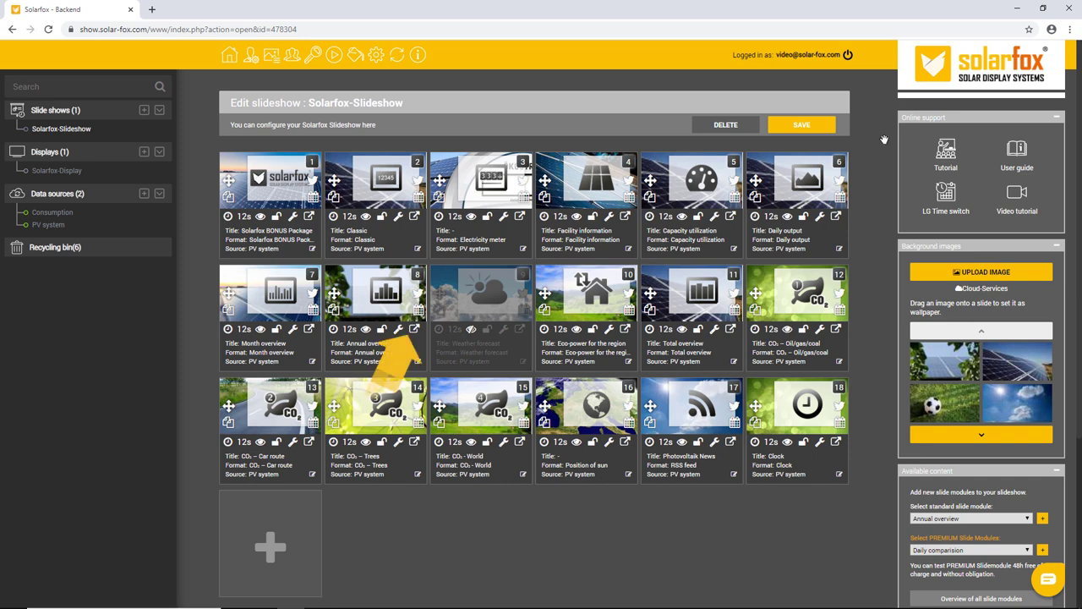
left_click(414, 330)
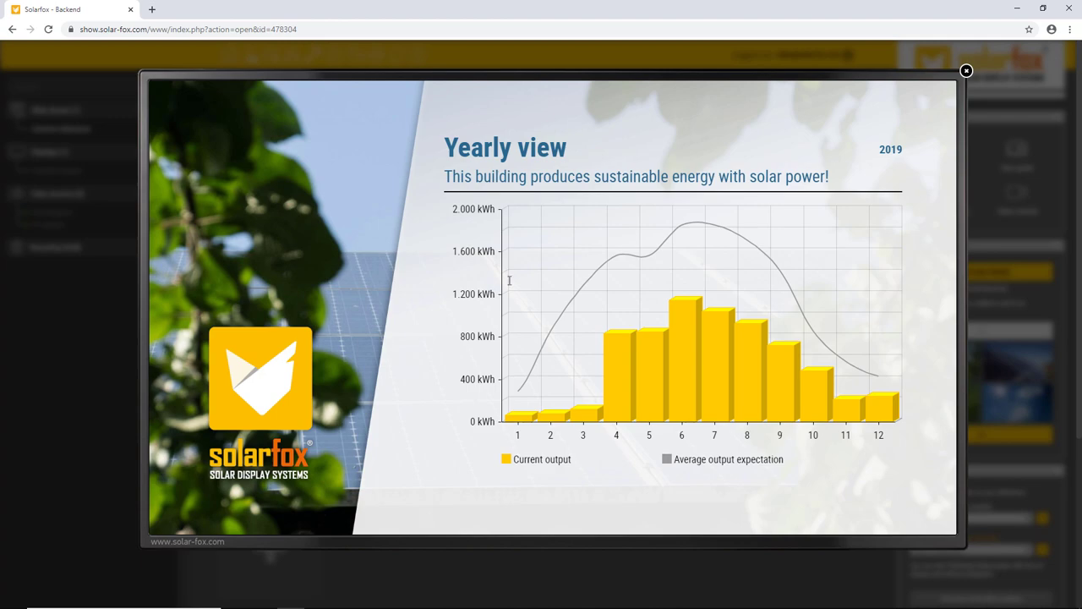
left_click(966, 72)
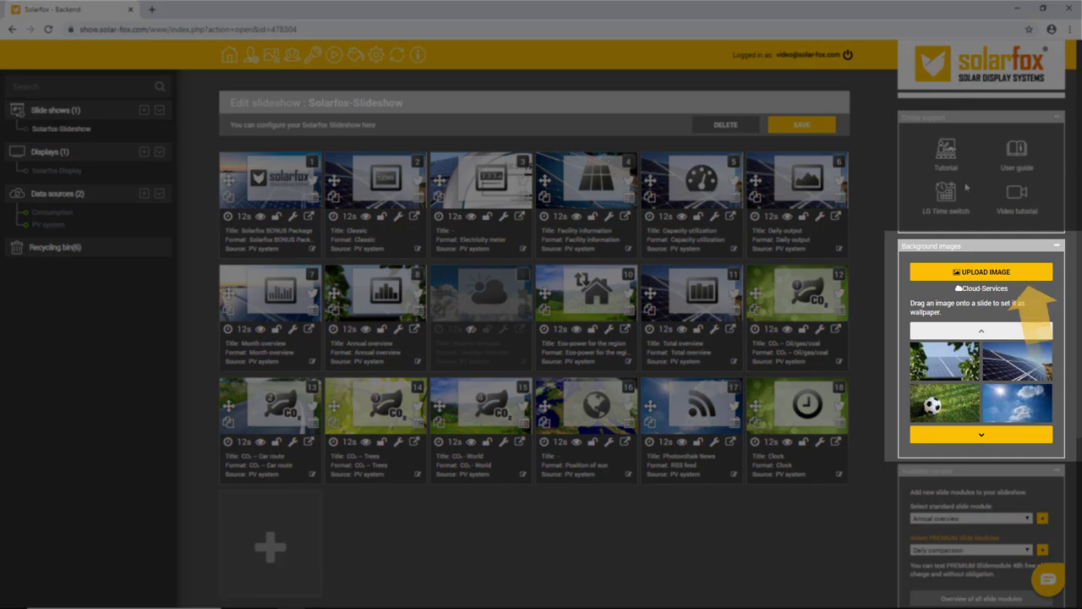
- Upload Picture (11).jpg, crop it, and save it at 70% quality as a background image
left_click(966, 271)
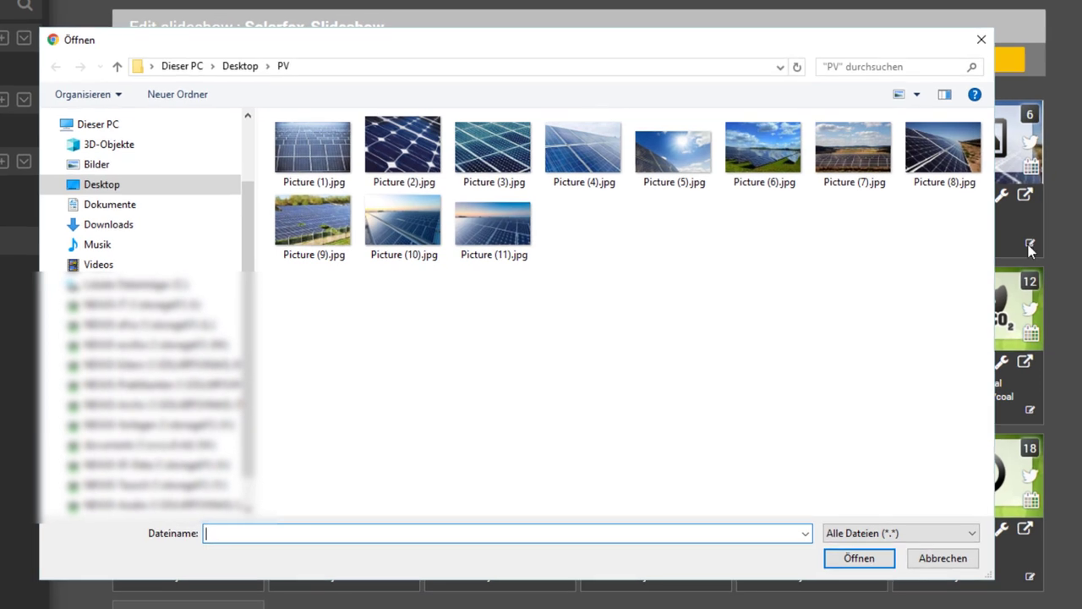
left_click(500, 243)
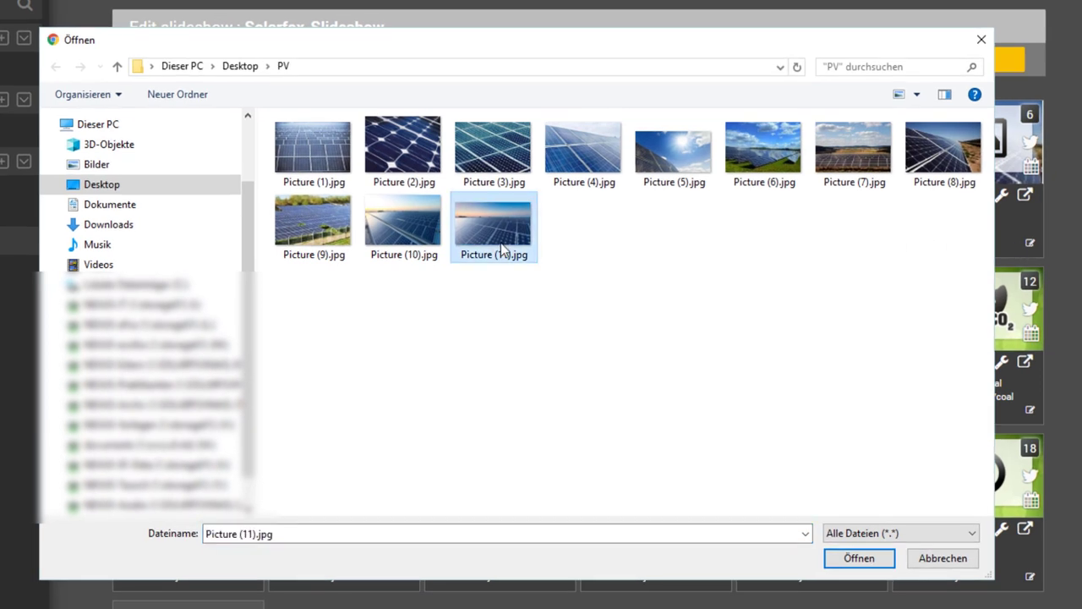
left_click(843, 558)
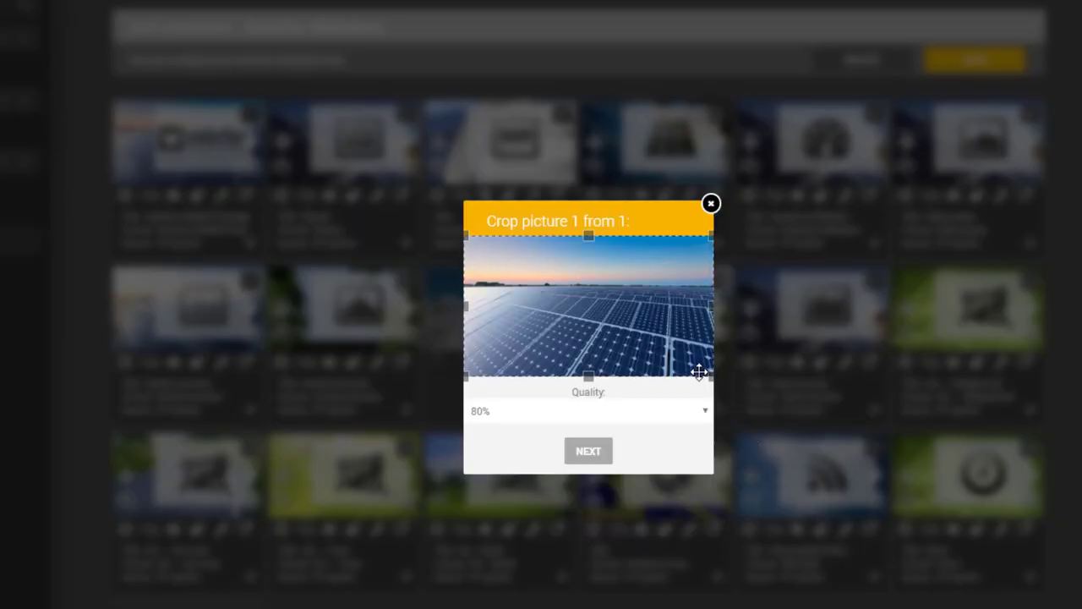
left_click_drag(709, 375, 677, 358)
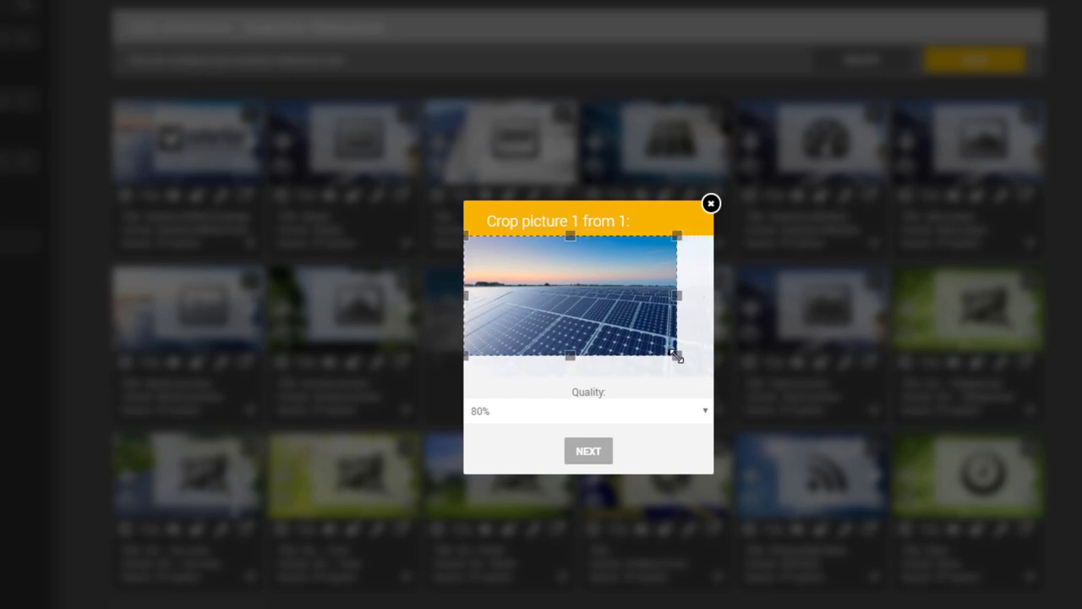
left_click_drag(629, 332, 639, 352)
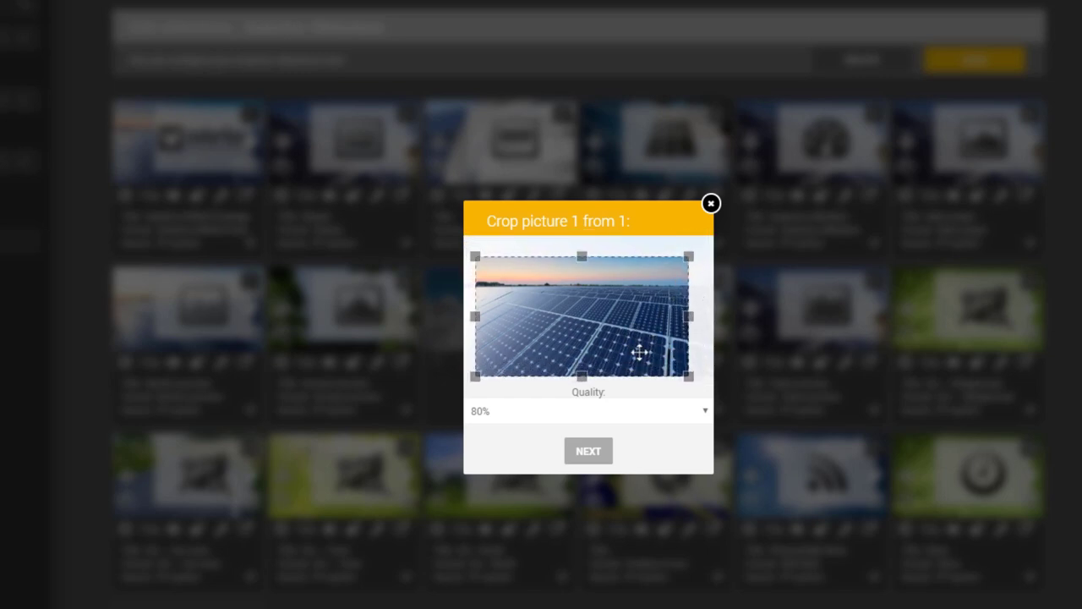
left_click(637, 411)
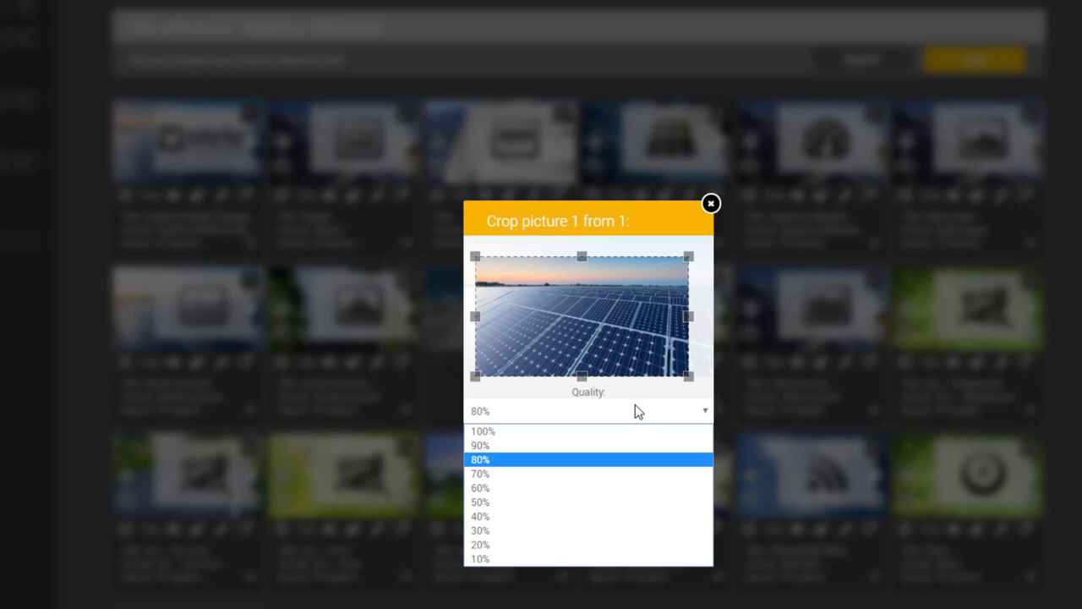
left_click(592, 478)
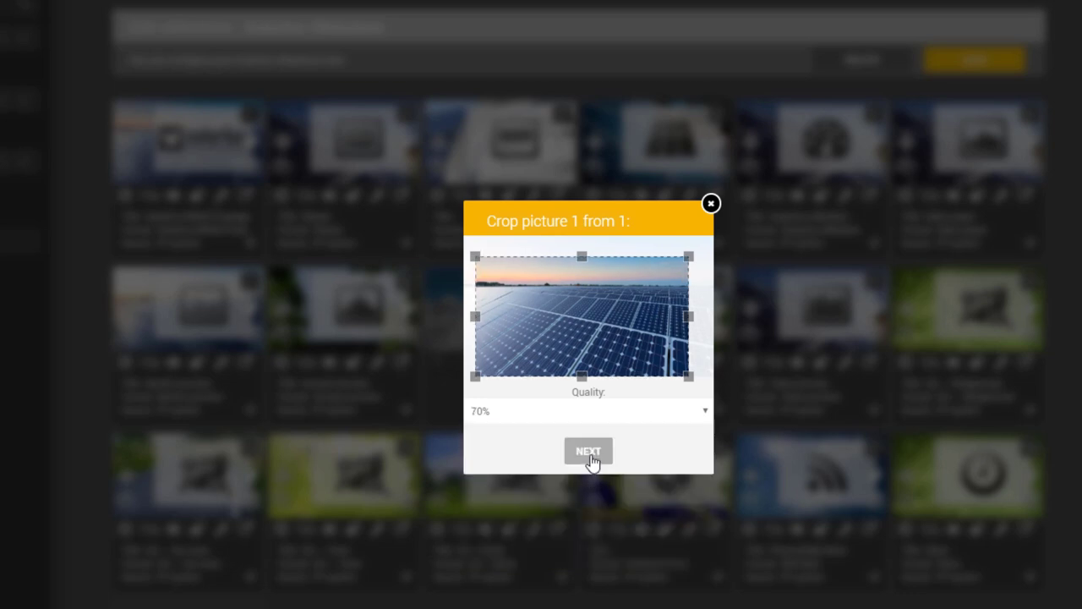
left_click(589, 452)
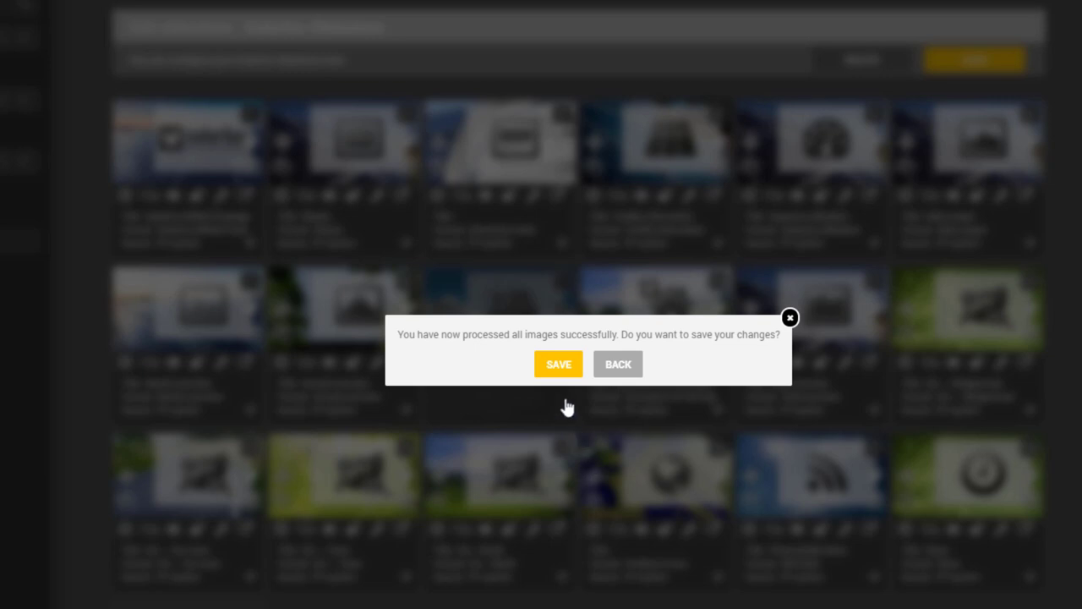
left_click(556, 377)
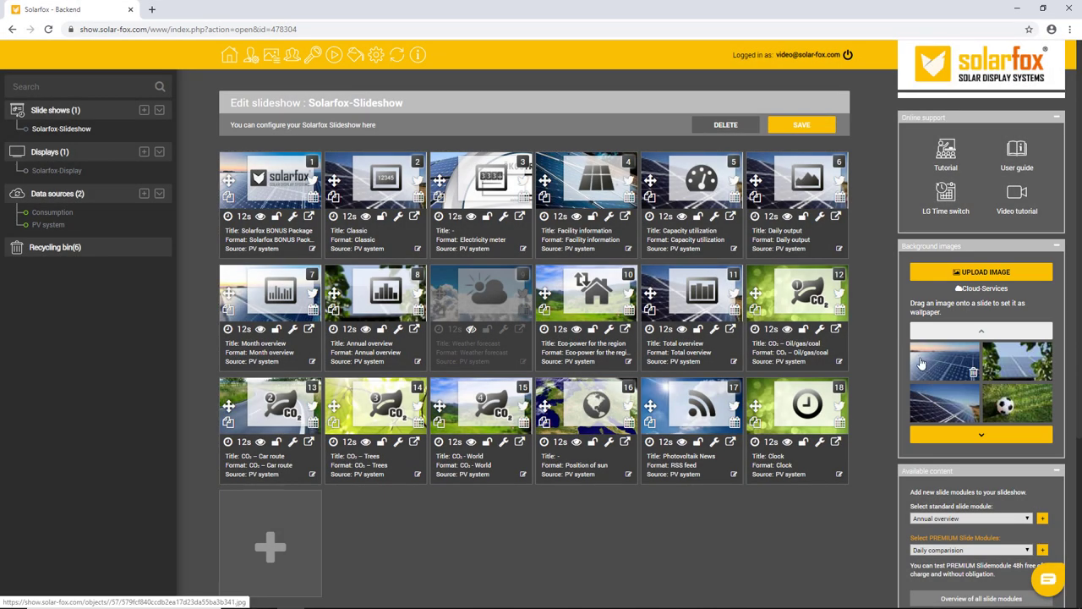
- Apply the first solar-panel background to slide 8 (Annual overview) and preview the result
left_click_drag(922, 363, 455, 308)
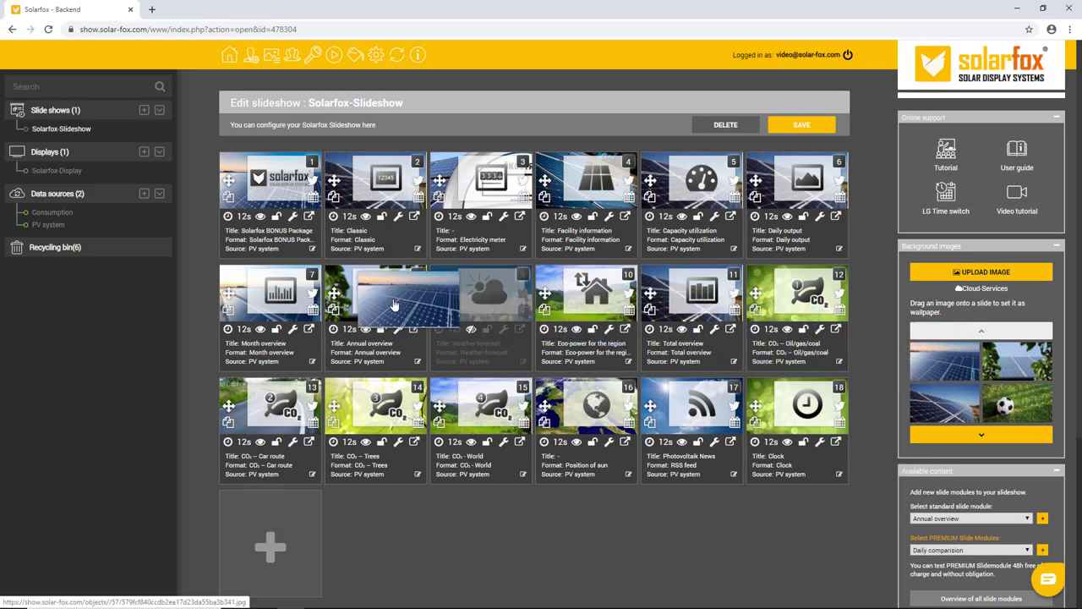
left_click_drag(454, 309, 378, 302)
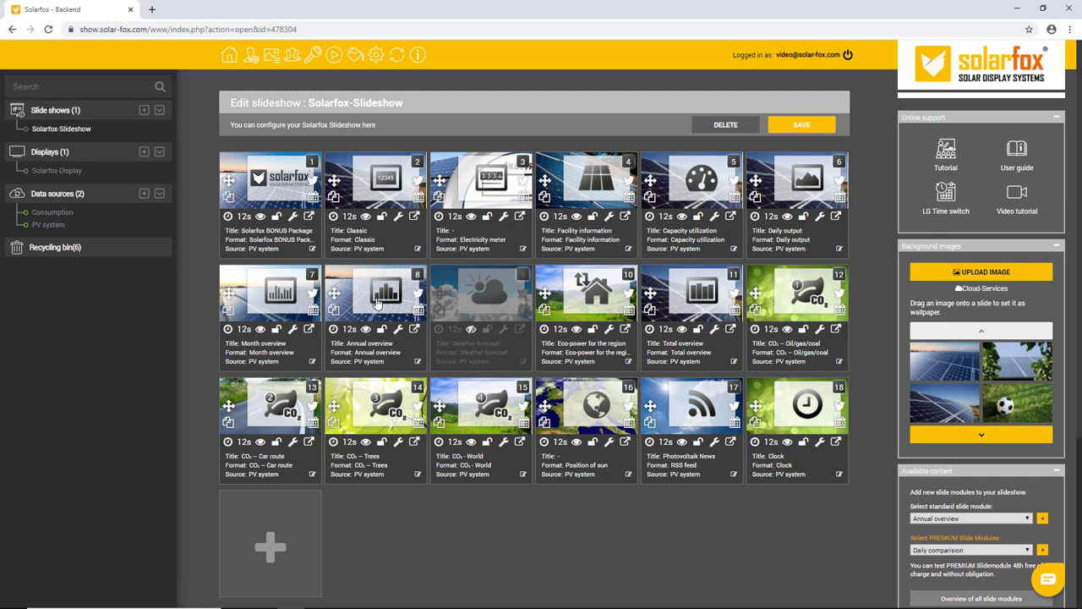
left_click(414, 330)
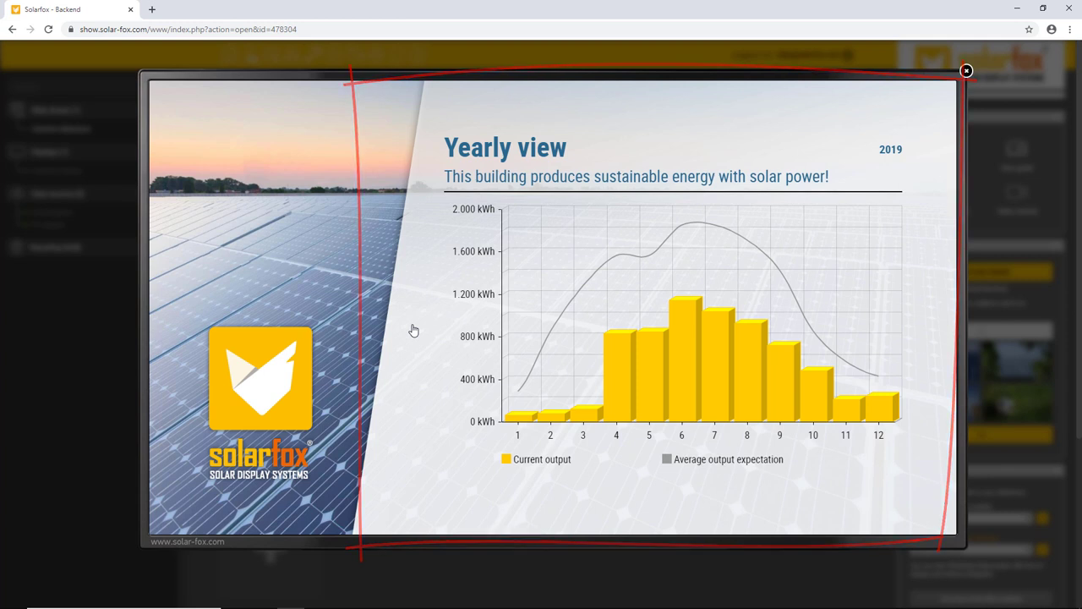
left_click(967, 72)
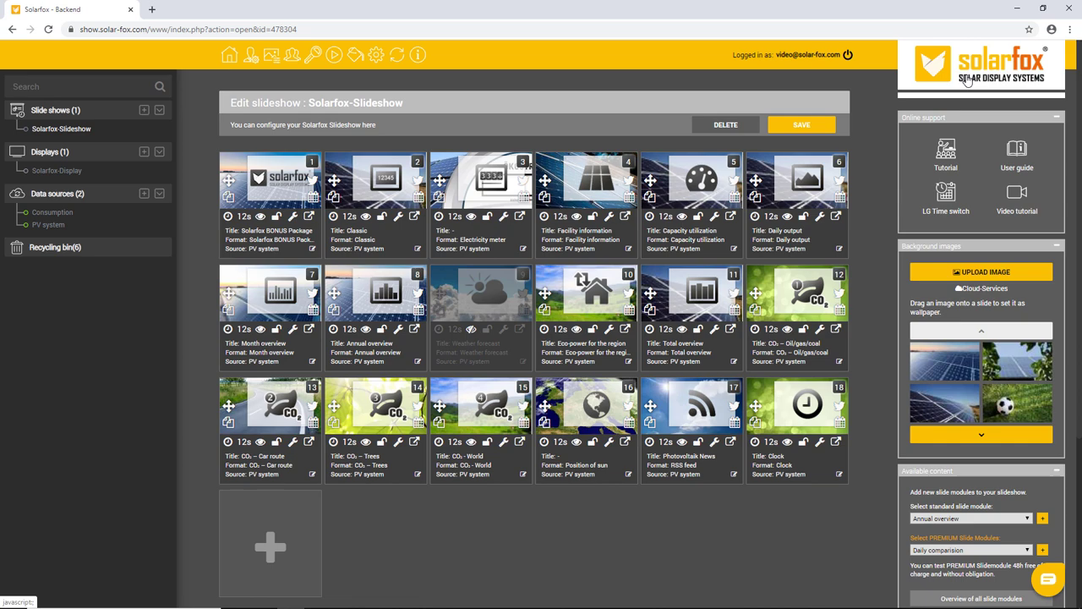
- Add a Classic standard slide module to the end of the slideshow
scroll(1011, 195, "down", 2)
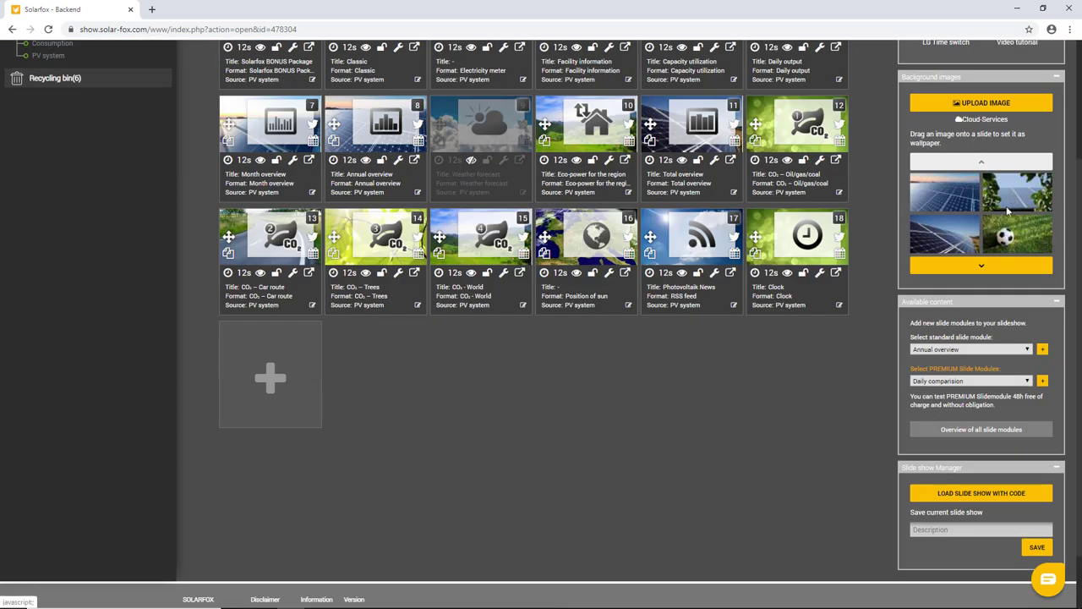
left_click(981, 349)
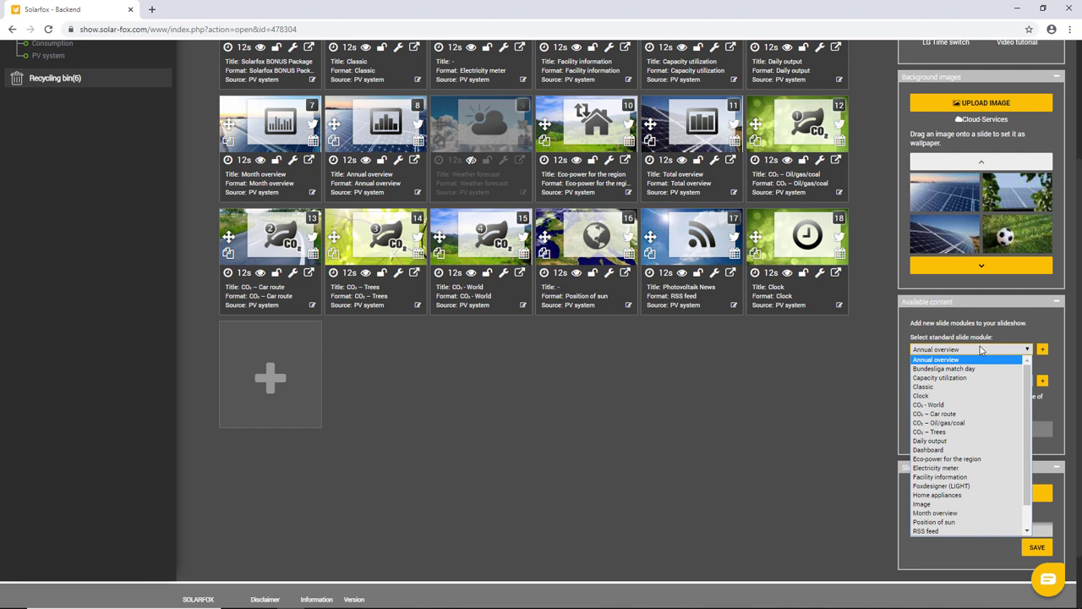
left_click(956, 387)
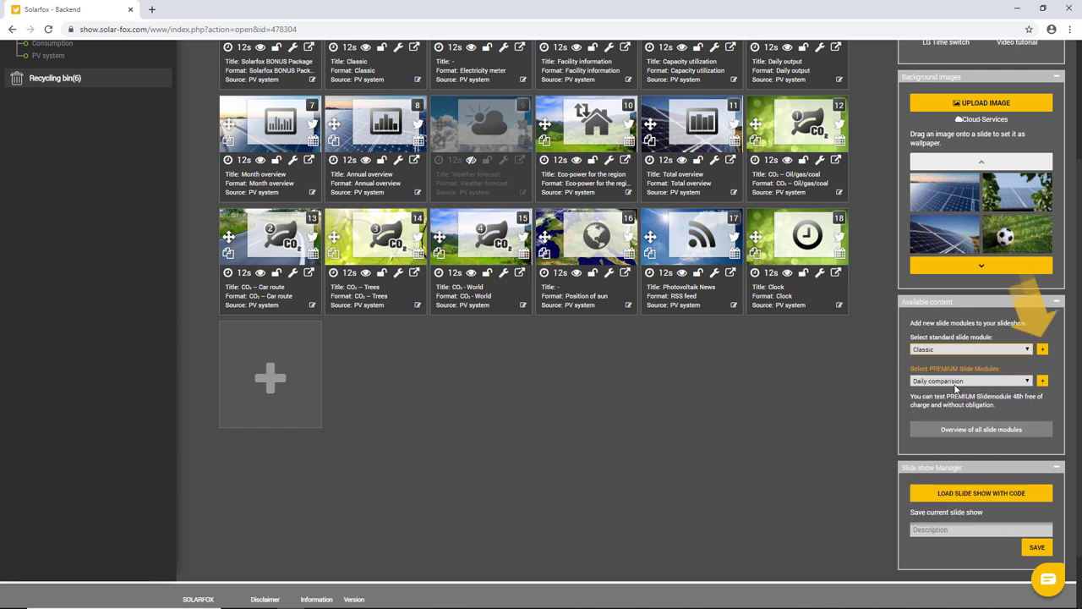
left_click(1043, 350)
- Open the DELETE options and dismiss them without deleting anything
scroll(1043, 354, "up", 2)
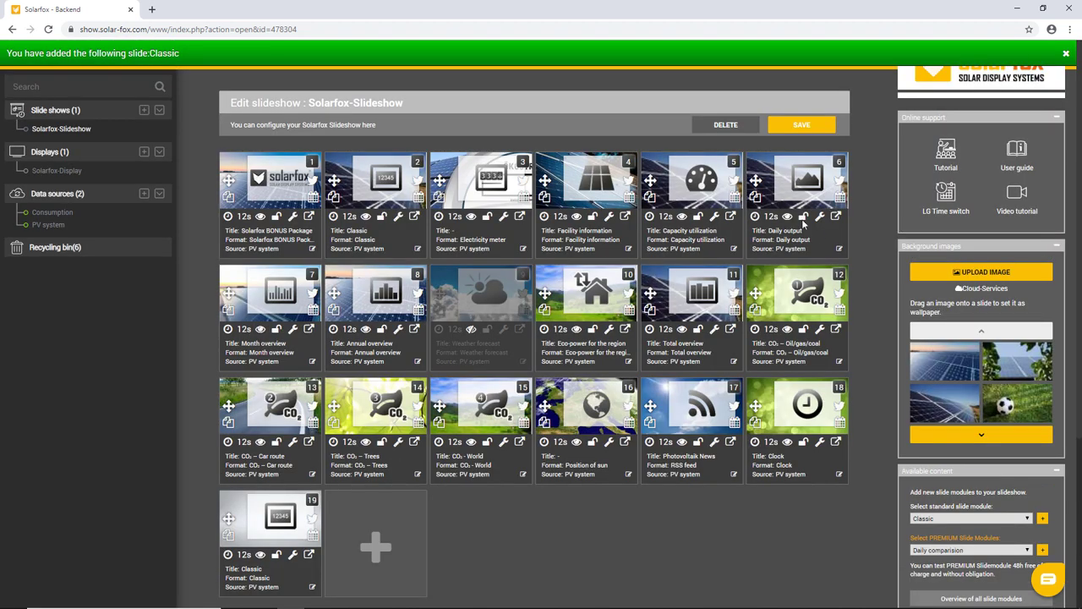
left_click(727, 126)
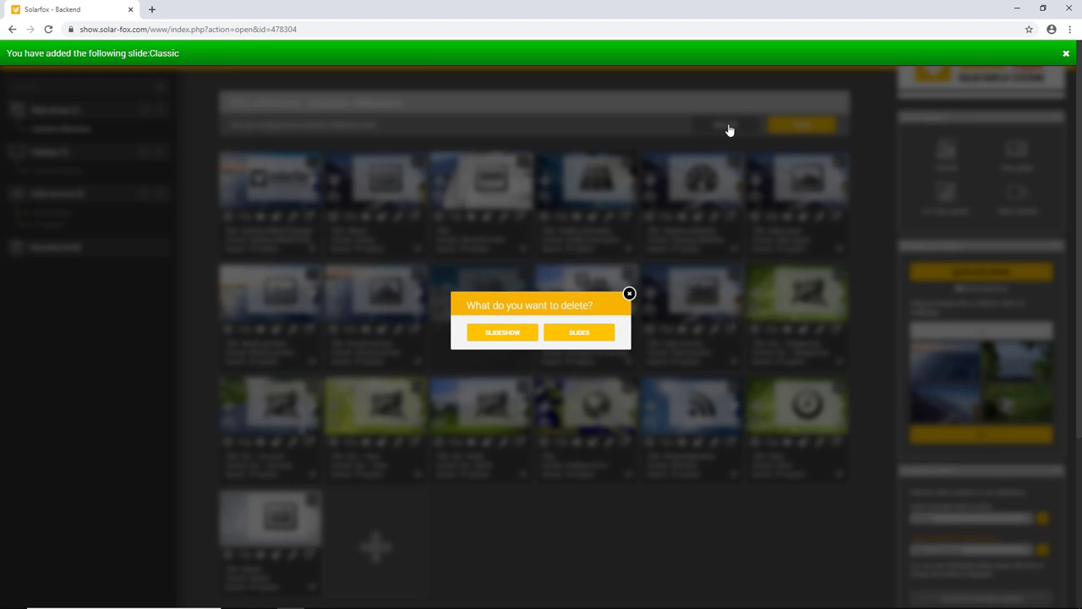
left_click(630, 294)
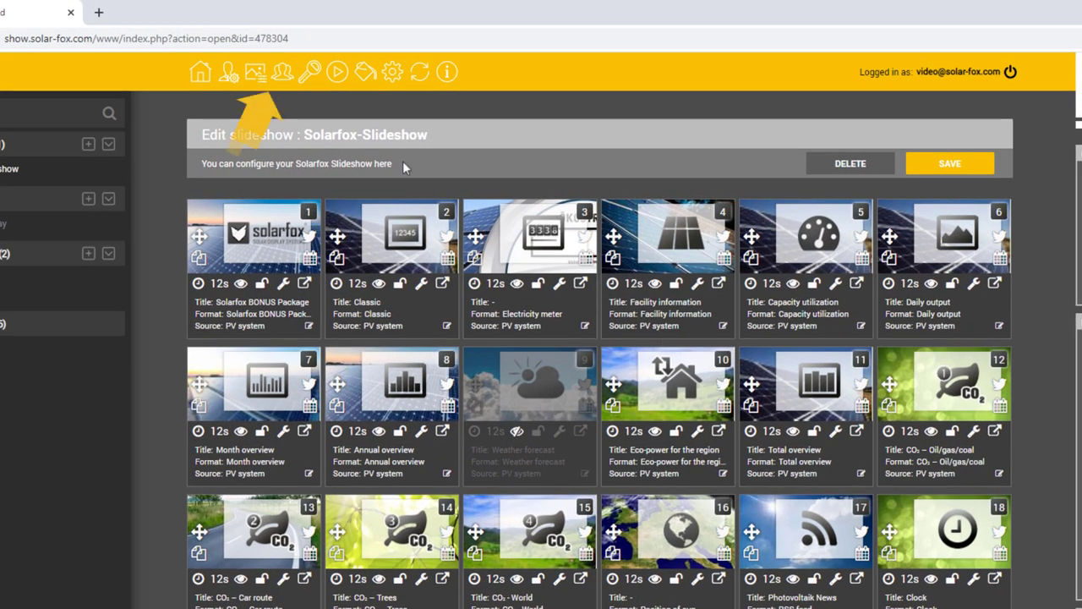
- Visit the Access control page, then the Additional packages page
left_click(283, 74)
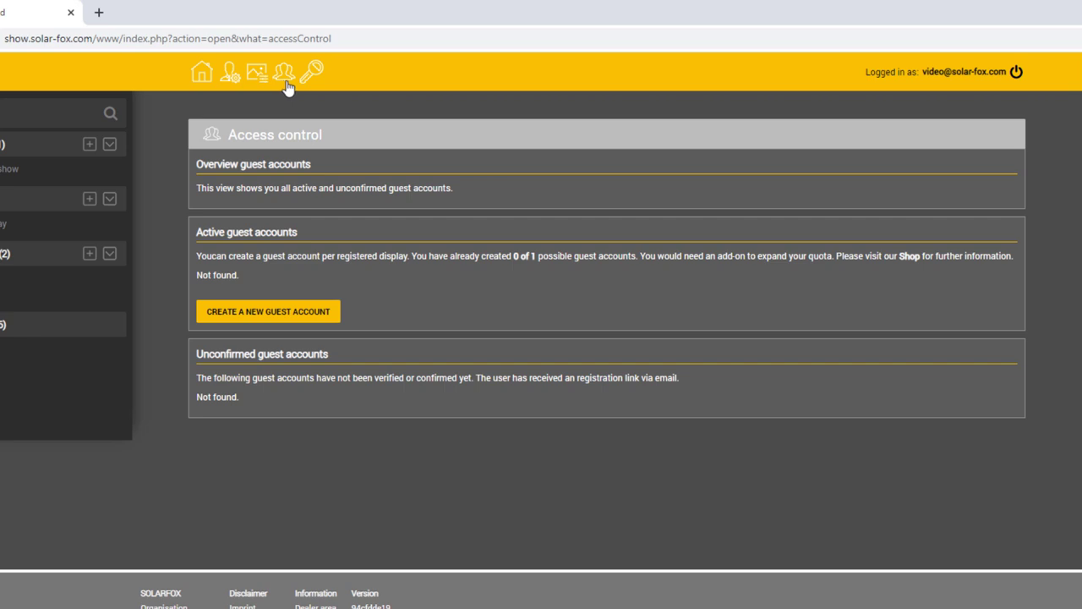
left_click(310, 78)
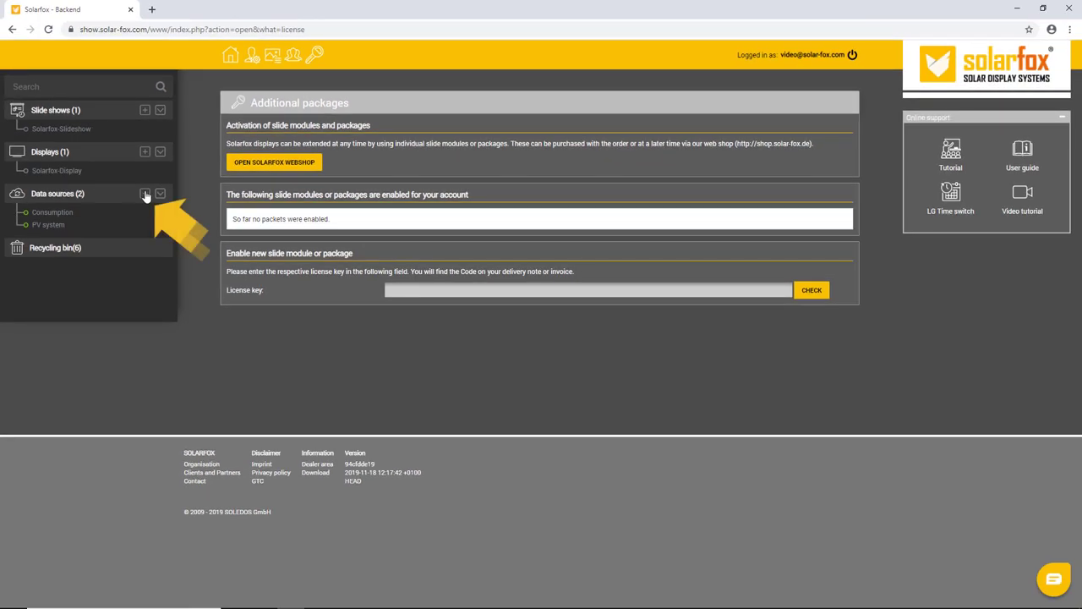
- Open the Add data sources list and expand the Meteocontrol VCOM connection form
left_click(145, 196)
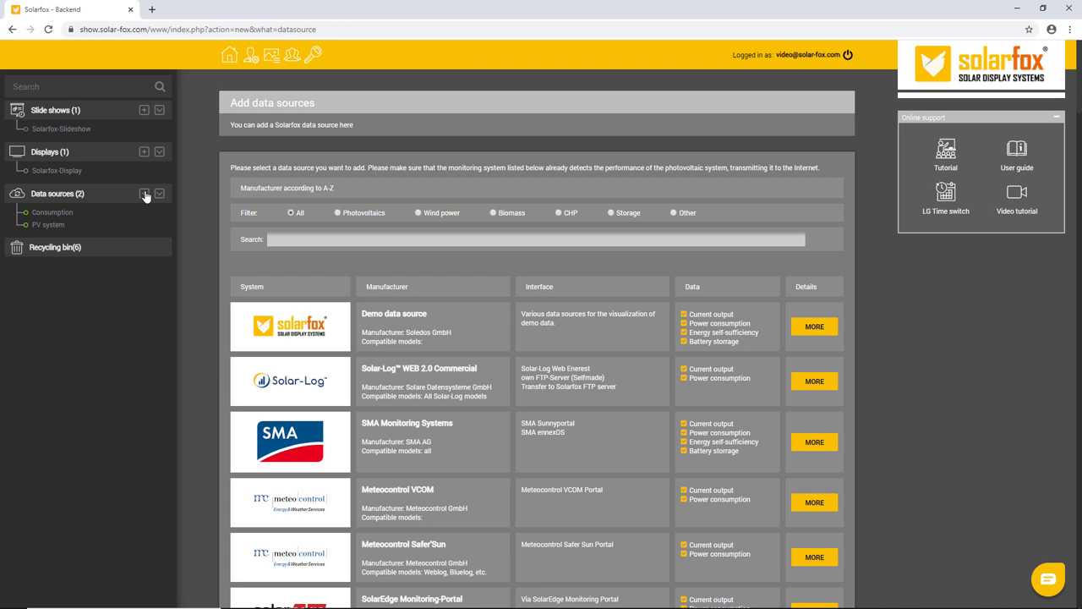
left_click(826, 503)
scroll(835, 504, "down", 1)
scroll(835, 504, "down", 2)
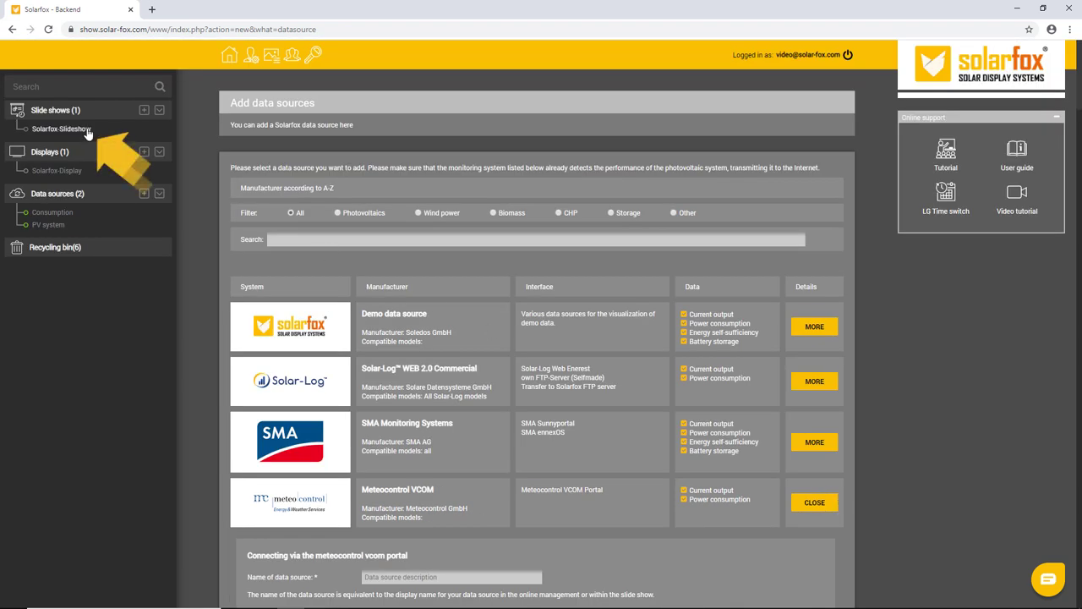
- Return to the Solarfox-Slideshow editor and confirm reloading all its displays
left_click(87, 133)
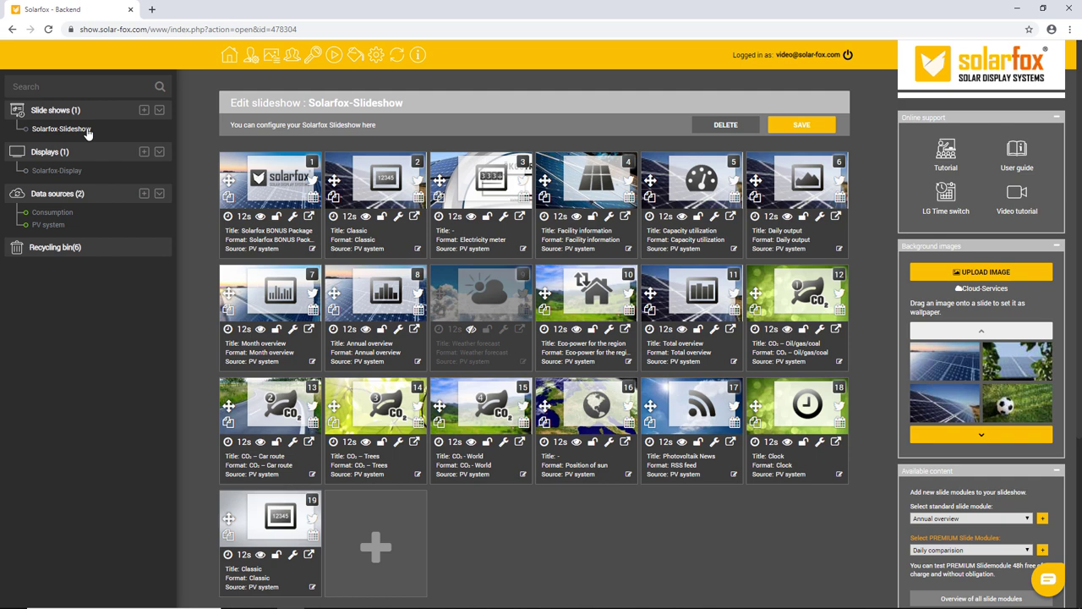
left_click(395, 57)
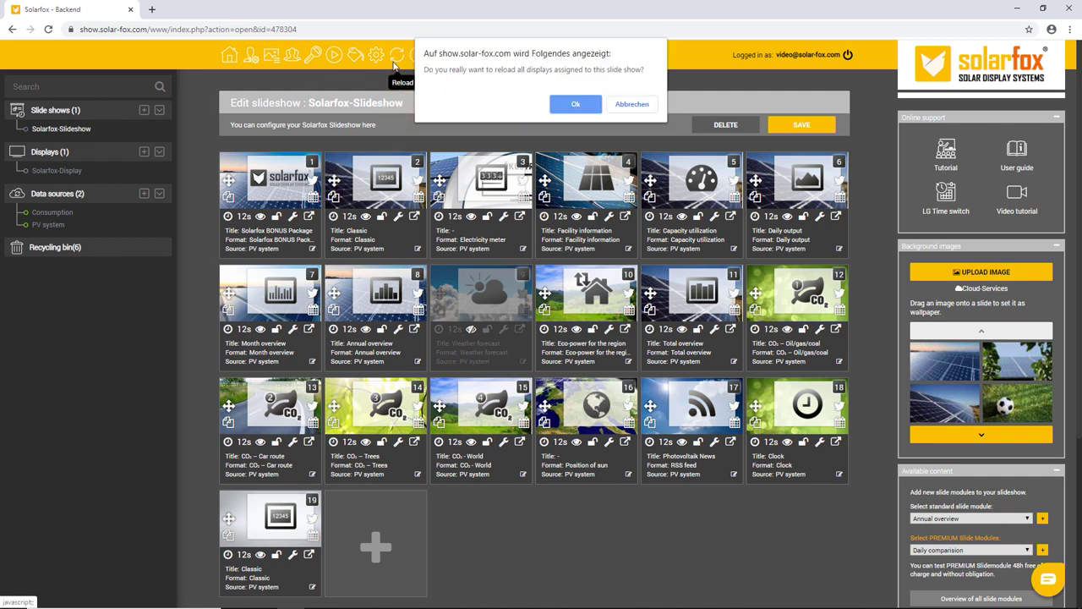
left_click(558, 100)
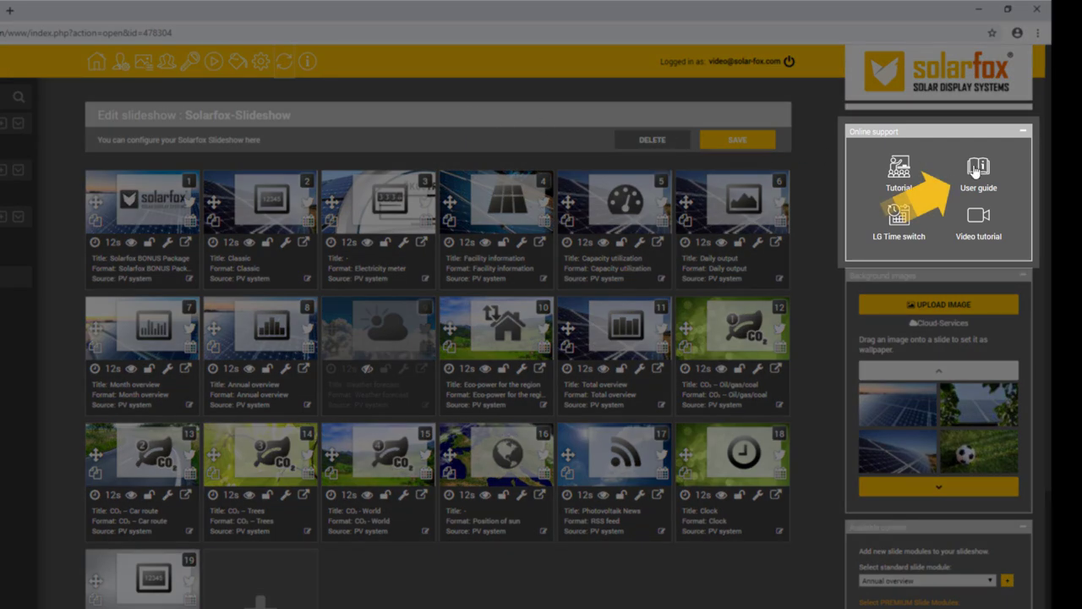
- Open the Solarfox user guide and scroll to its table of contents on page 2
left_click(976, 173)
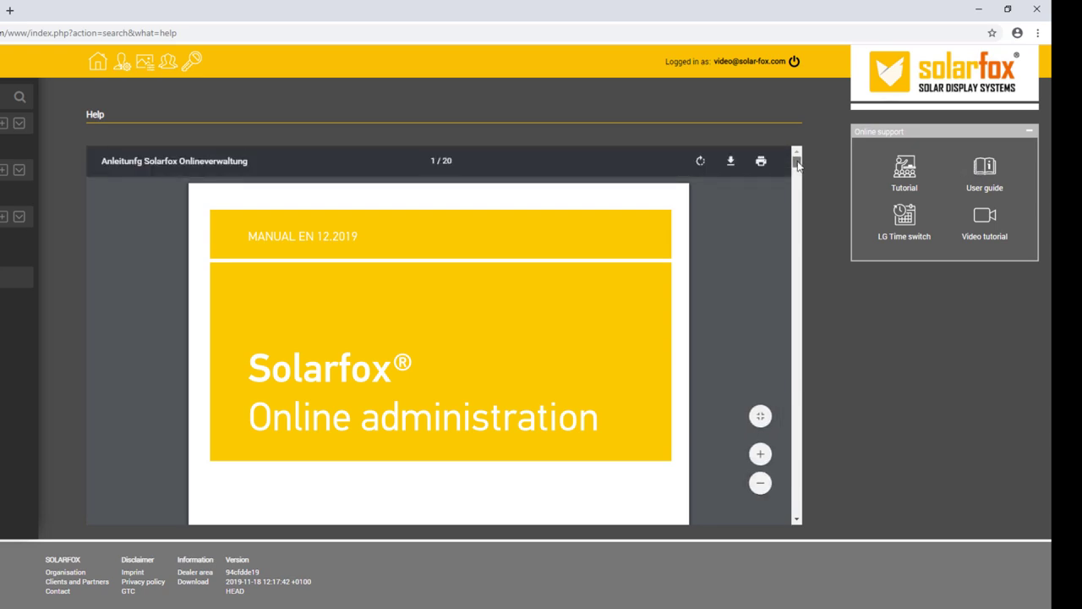
scroll(798, 170, "down", 3)
left_click_drag(797, 169, 797, 194)
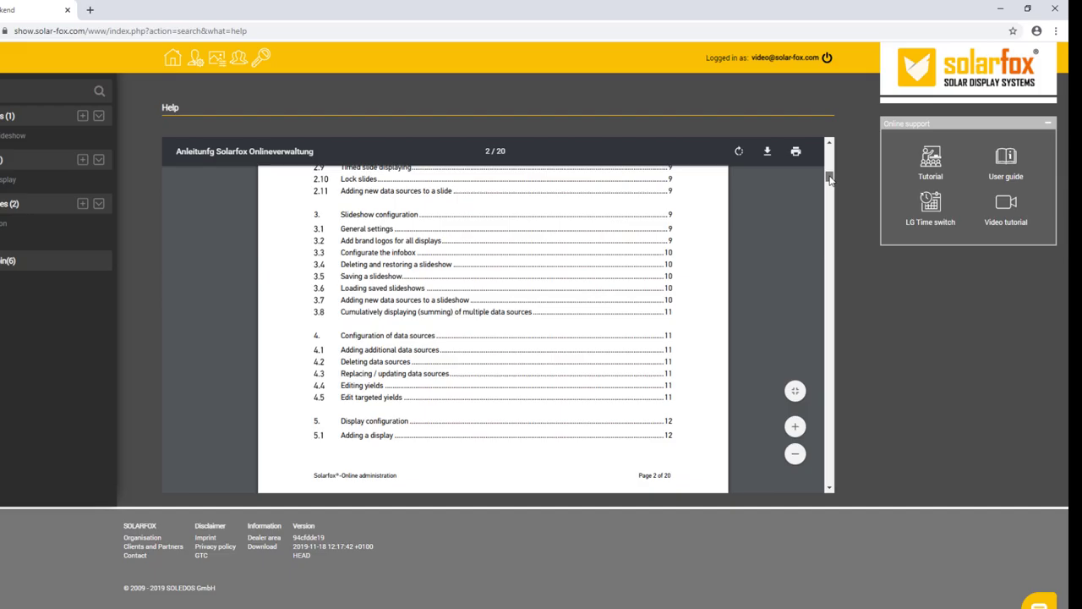